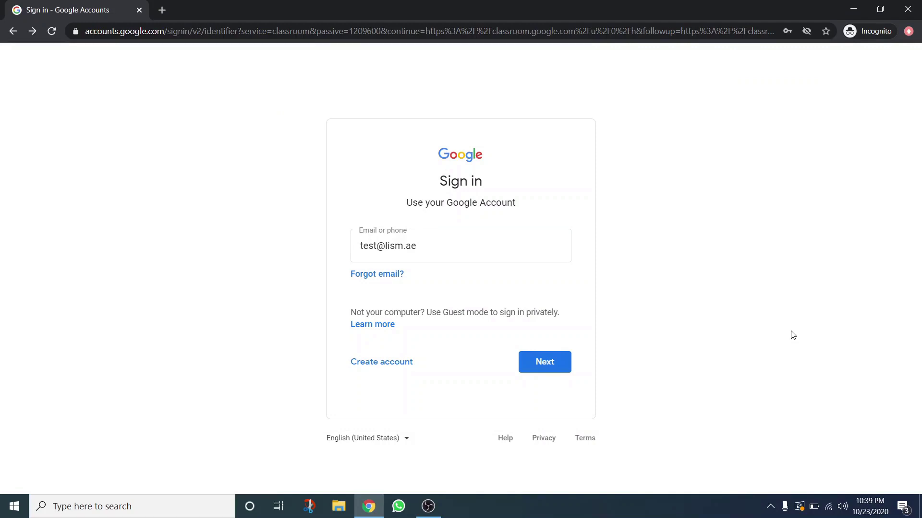
# Enter the account password to finish Google sign-in and reach the Classroom class list
pyautogui.click(548, 369)
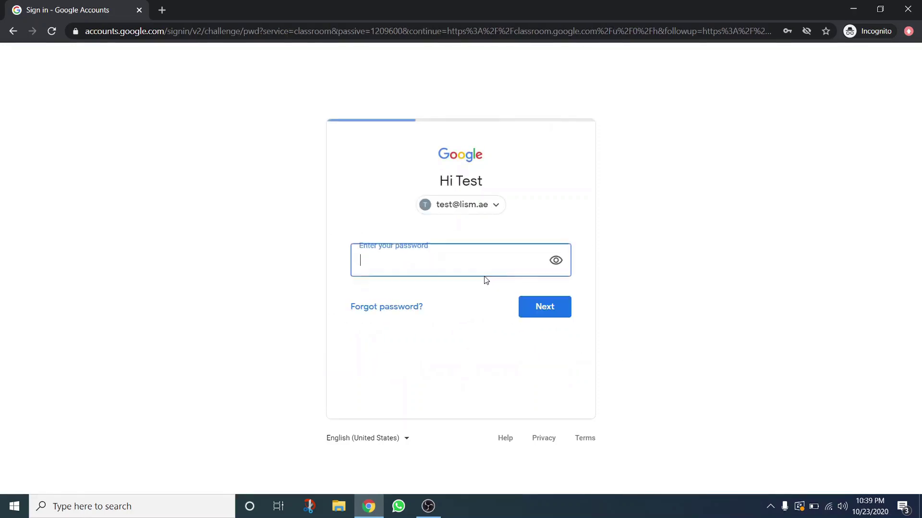
pyautogui.write('•')
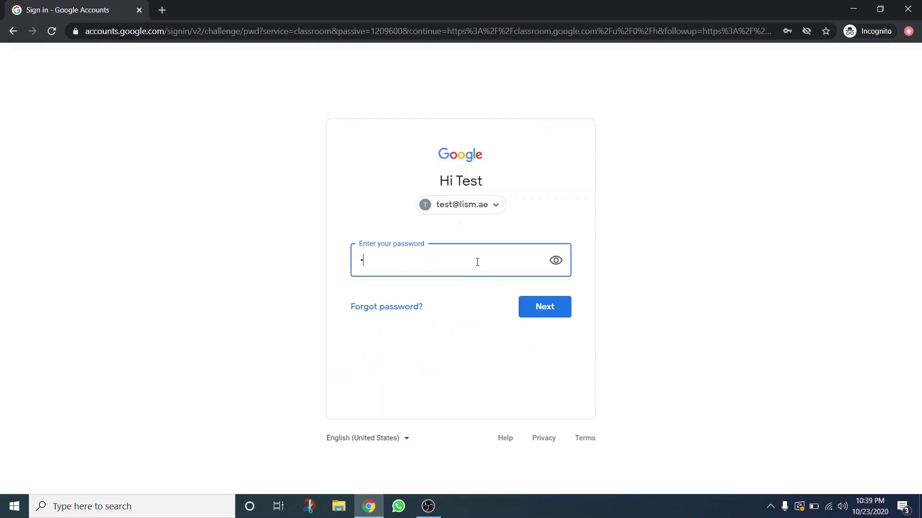
pyautogui.write('••••••••')
pyautogui.press('Return')
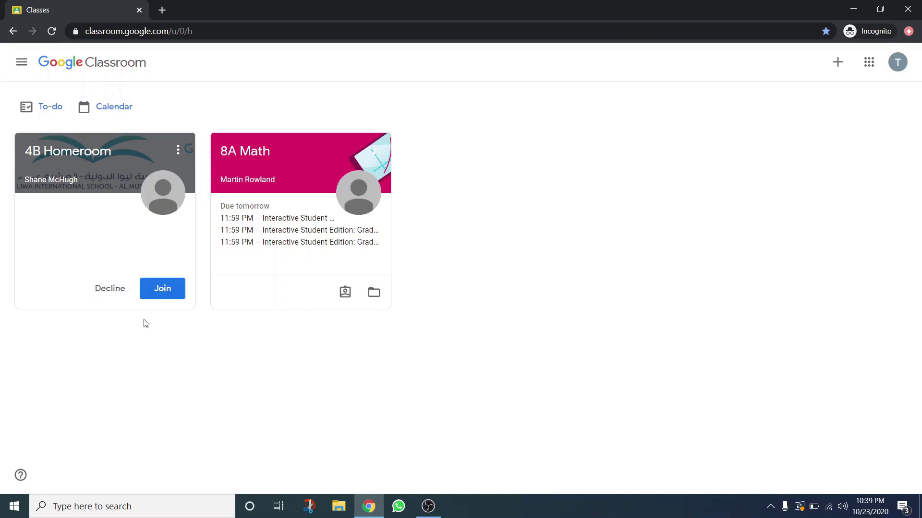
# Join the 4B Homeroom class and scroll through its stream of posted assignments
pyautogui.click(165, 286)
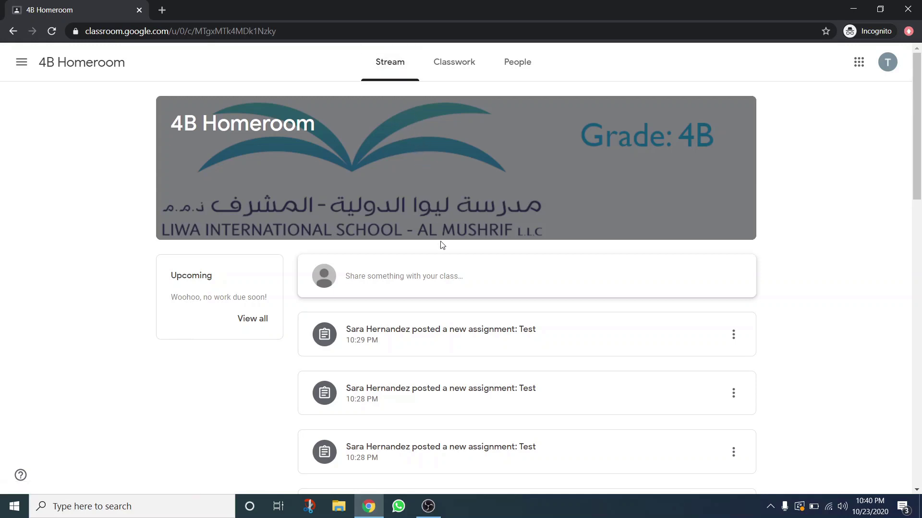
pyautogui.scroll(-5, 442, 244)
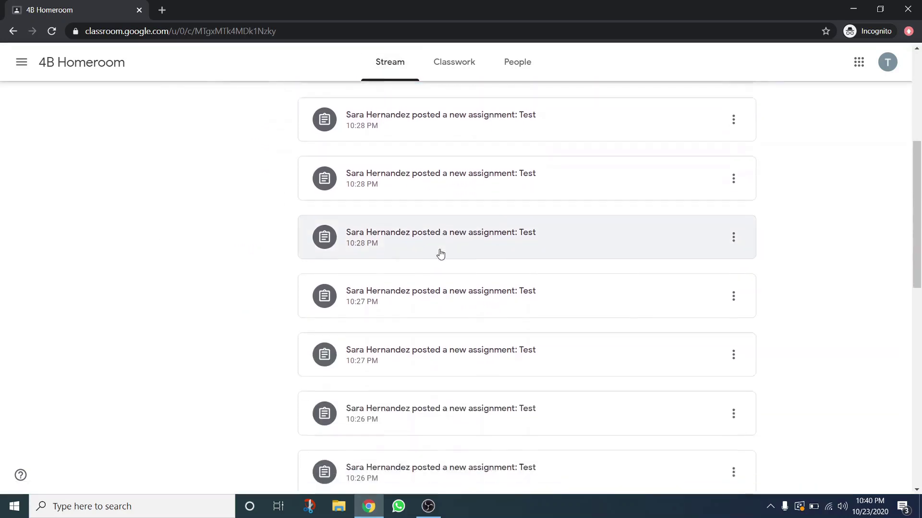
pyautogui.scroll(-10, 441, 255)
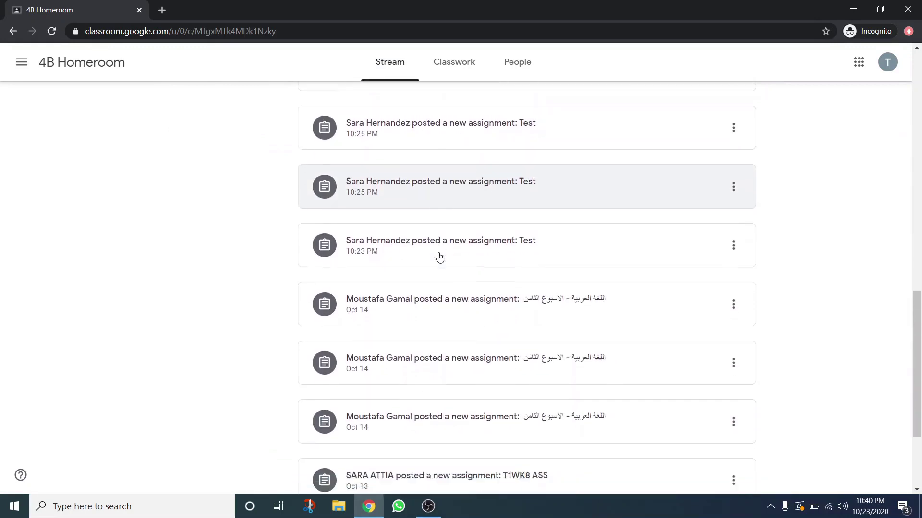
pyautogui.scroll(-4, 439, 258)
pyautogui.scroll(6, 440, 257)
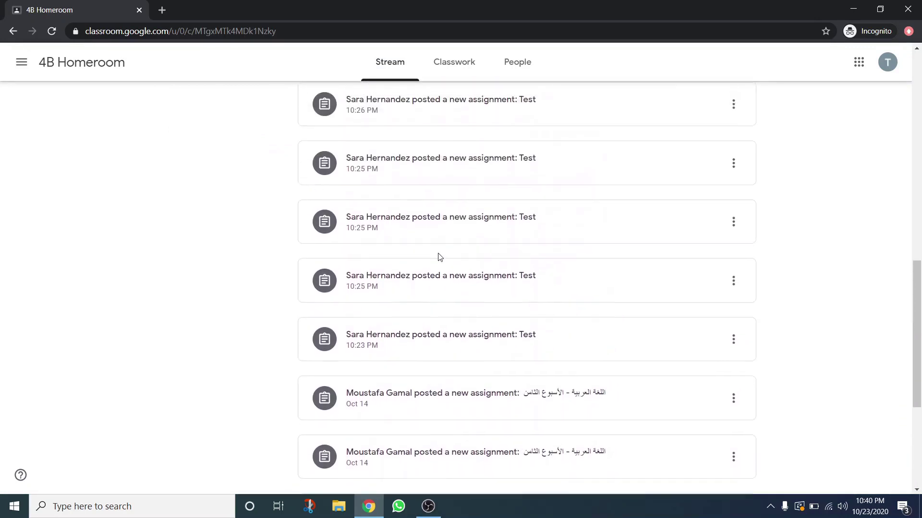
pyautogui.scroll(10, 440, 254)
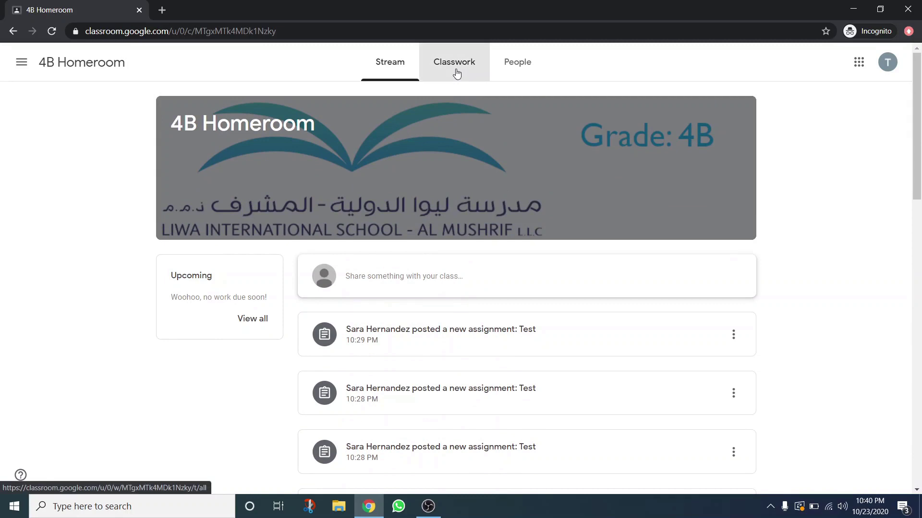
# Show the class's Classwork list filtered to the Recordings topic
pyautogui.click(456, 73)
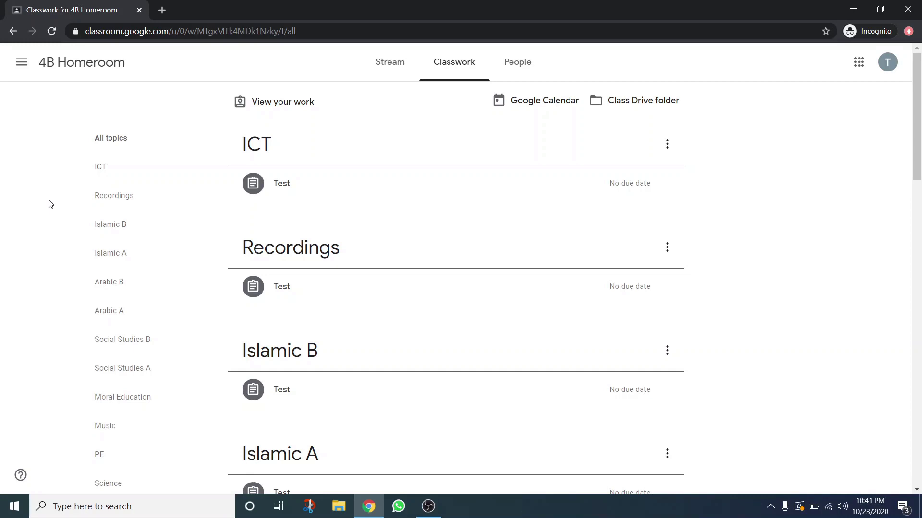
pyautogui.click(99, 200)
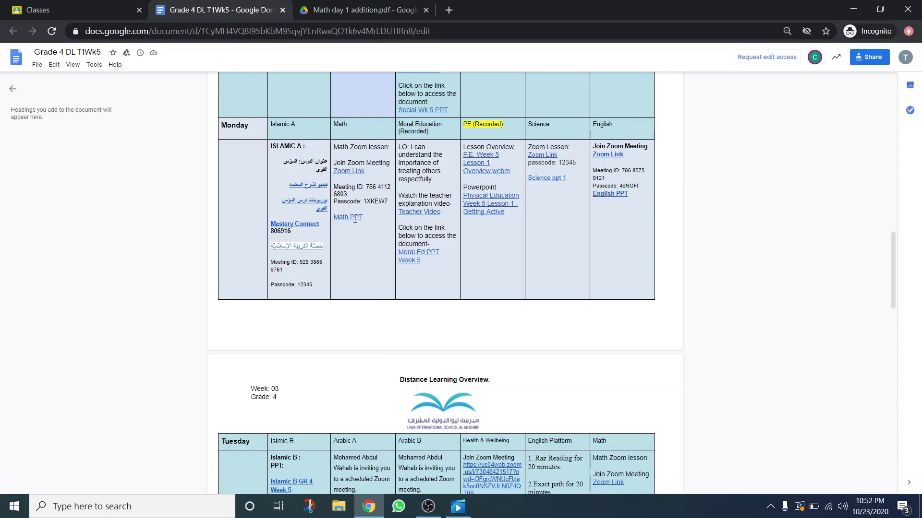
# Preview the Math day 1 addition.pdf behind Monday's Math PPT link
pyautogui.click(355, 219)
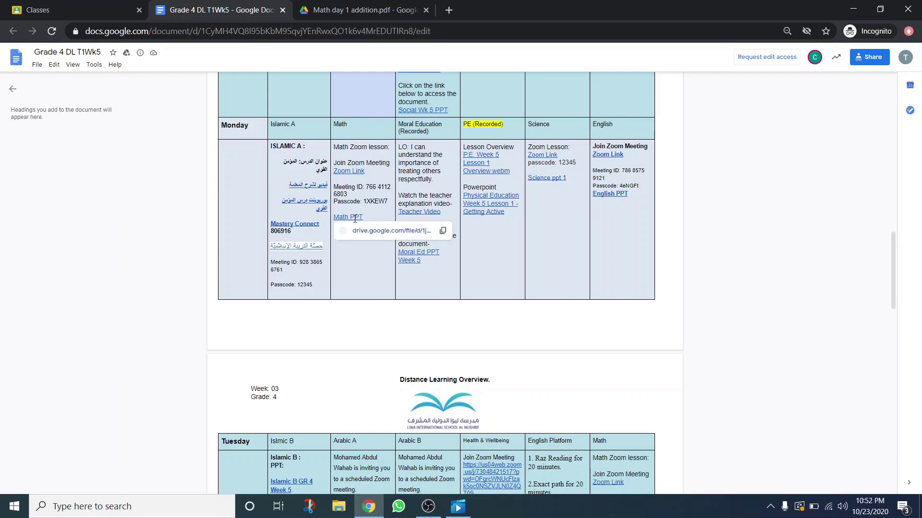
pyautogui.click(316, 11)
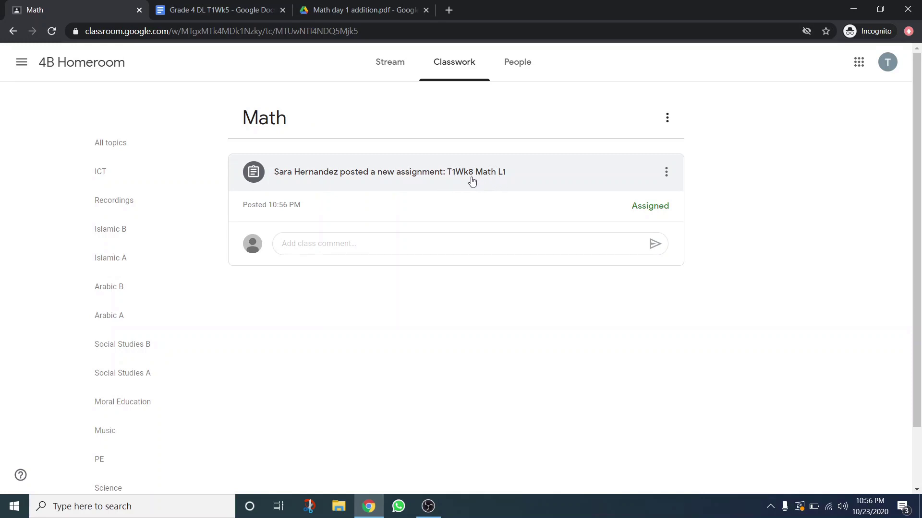
# Upload High Quality Logo White Bg to T1Wk8 Math L1 and confirm turning it in
pyautogui.click(506, 181)
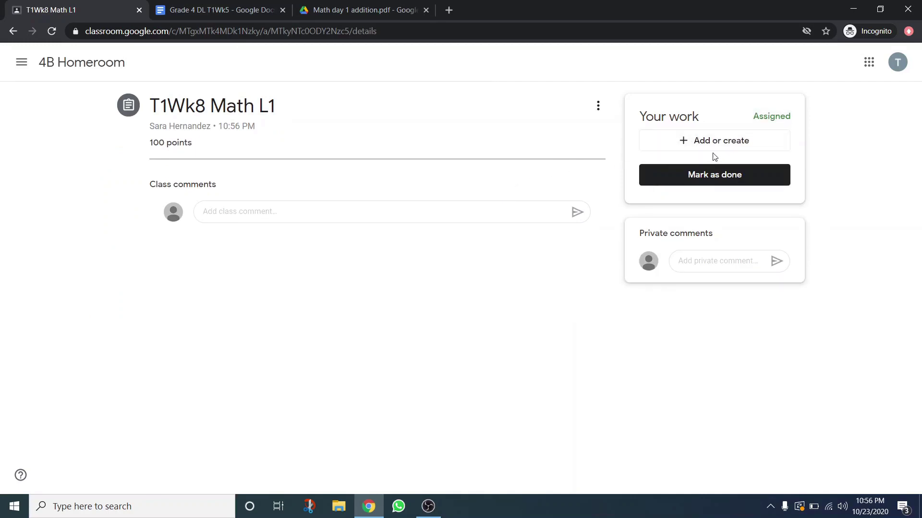
pyautogui.click(709, 143)
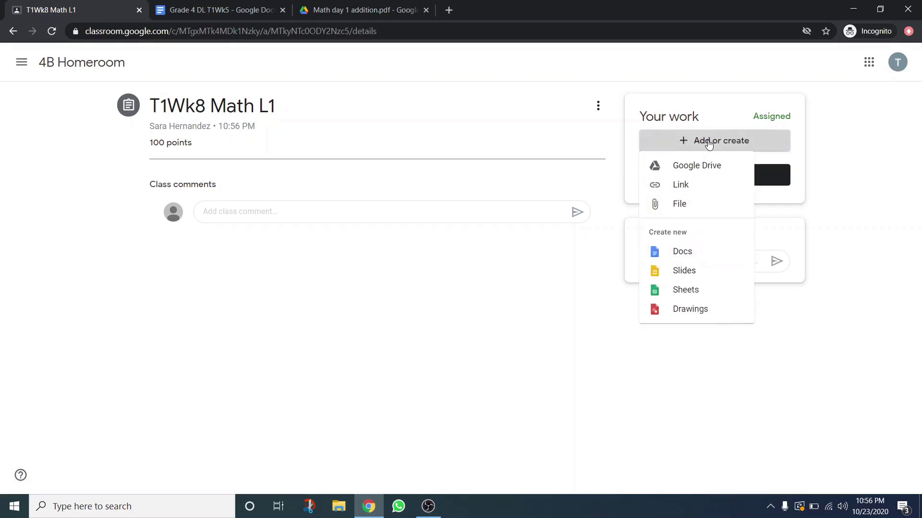
pyautogui.click(695, 207)
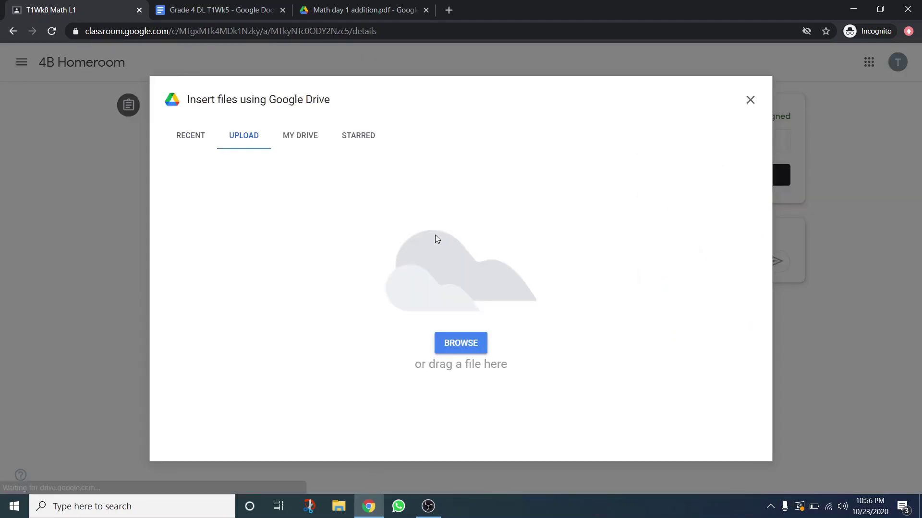
pyautogui.click(451, 342)
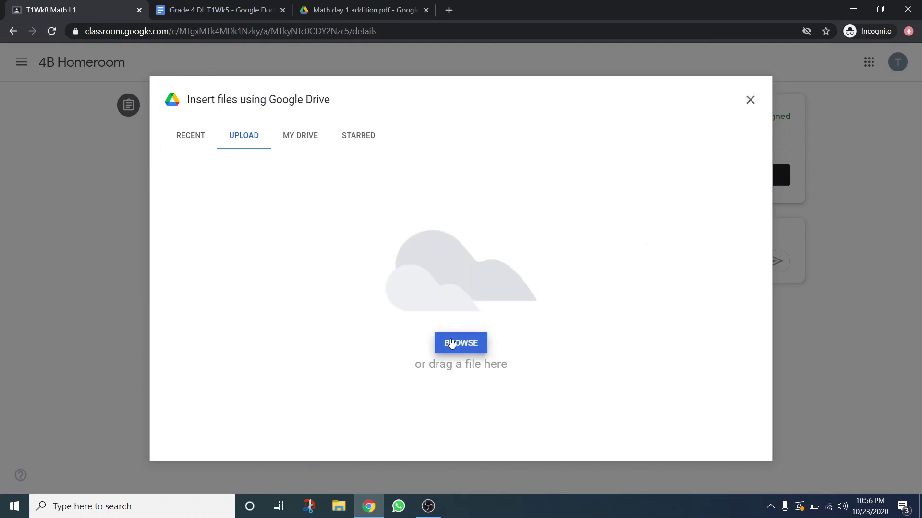
pyautogui.doubleClick(164, 139)
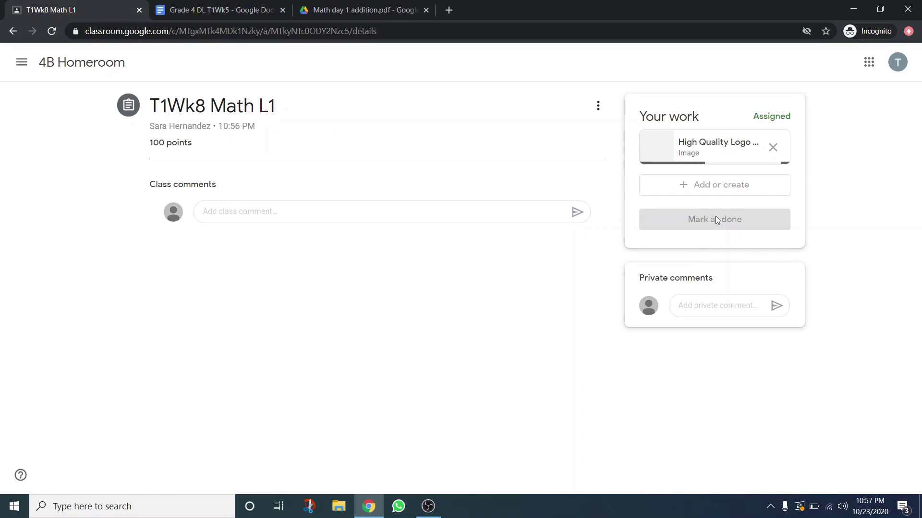
pyautogui.click(715, 219)
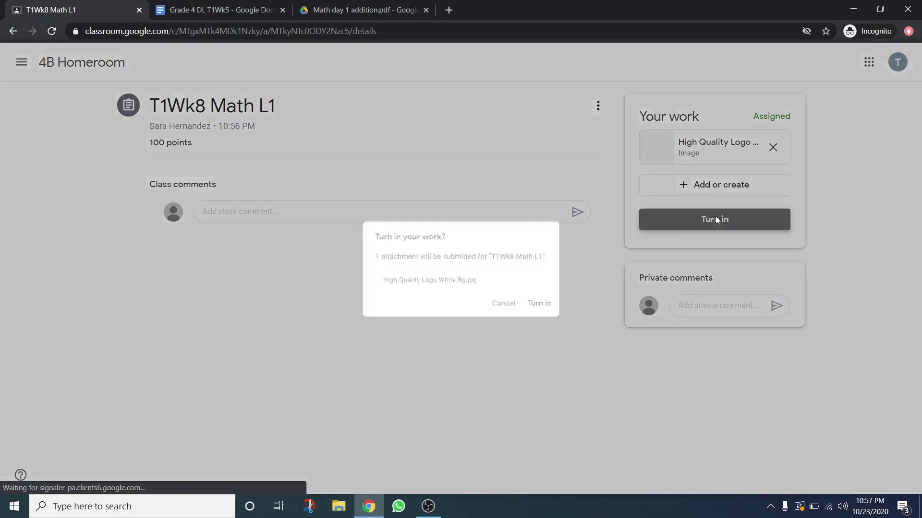
pyautogui.click(554, 316)
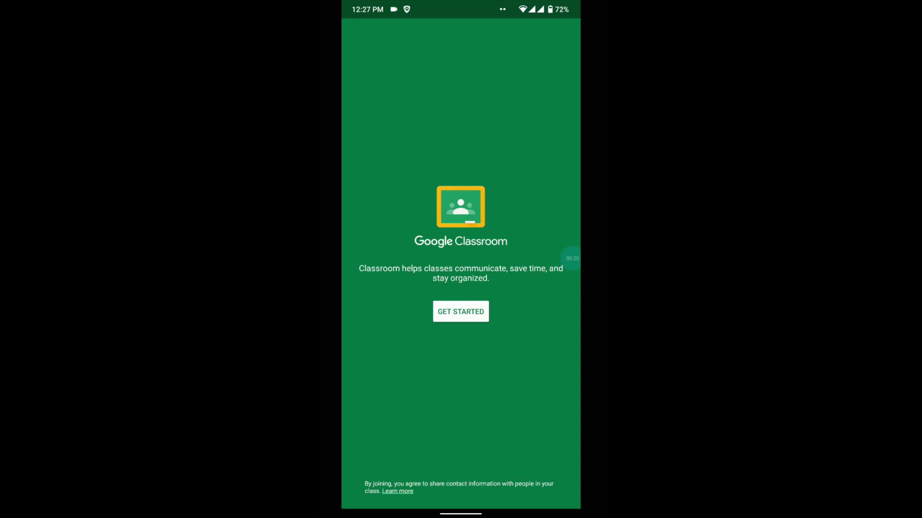
# Start the Classroom app setup and choose to add a new account
pyautogui.click(460, 311)
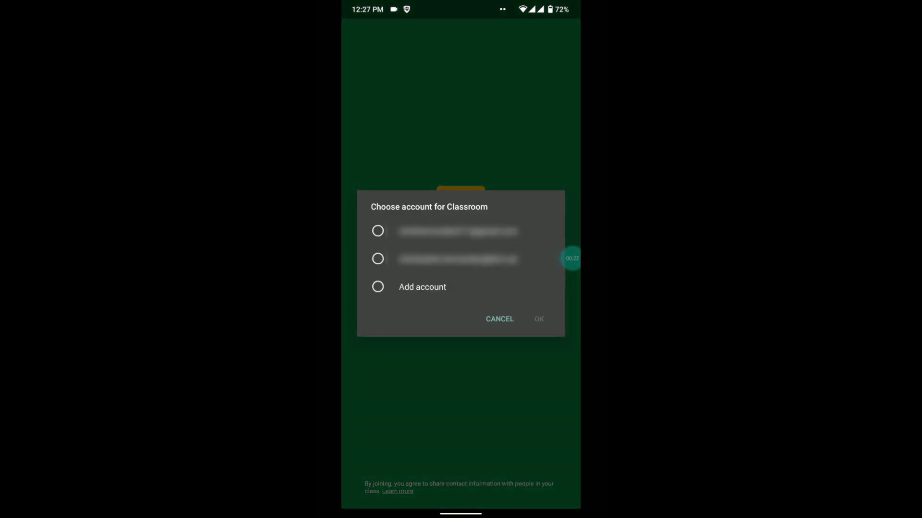
pyautogui.click(423, 286)
pyautogui.click(539, 319)
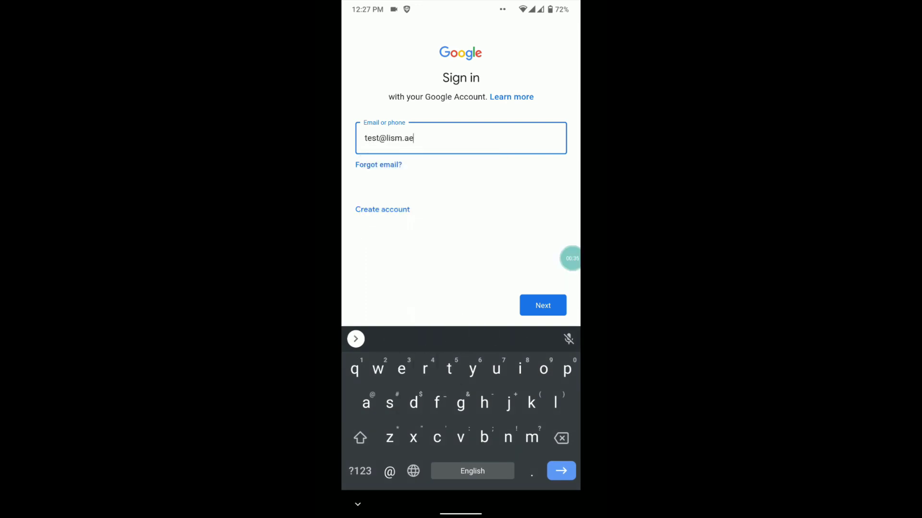
# Sign in with the school email and its password, then accept Google's terms
pyautogui.click(542, 305)
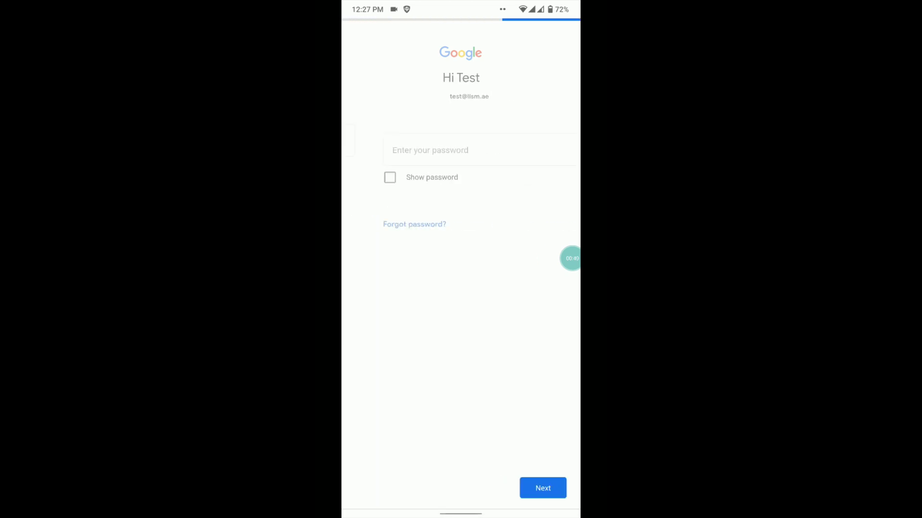
pyautogui.write('•••@2')
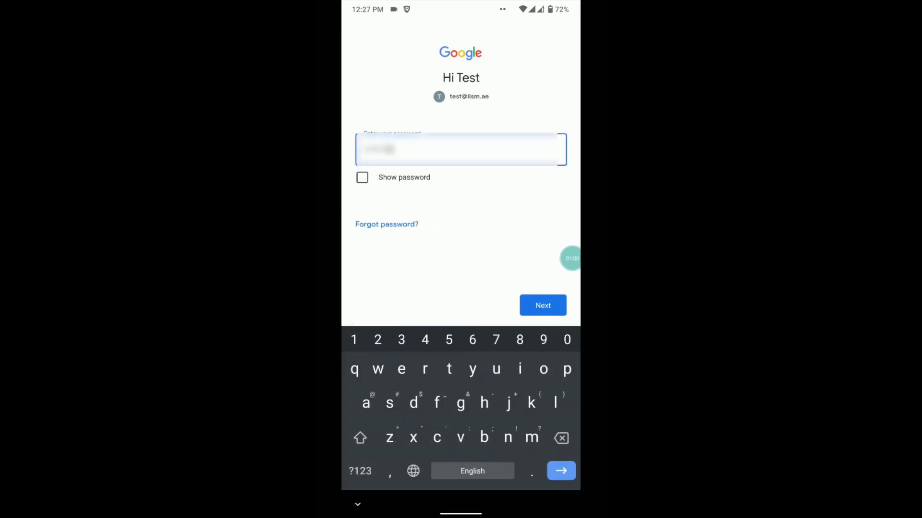
pyautogui.click(543, 305)
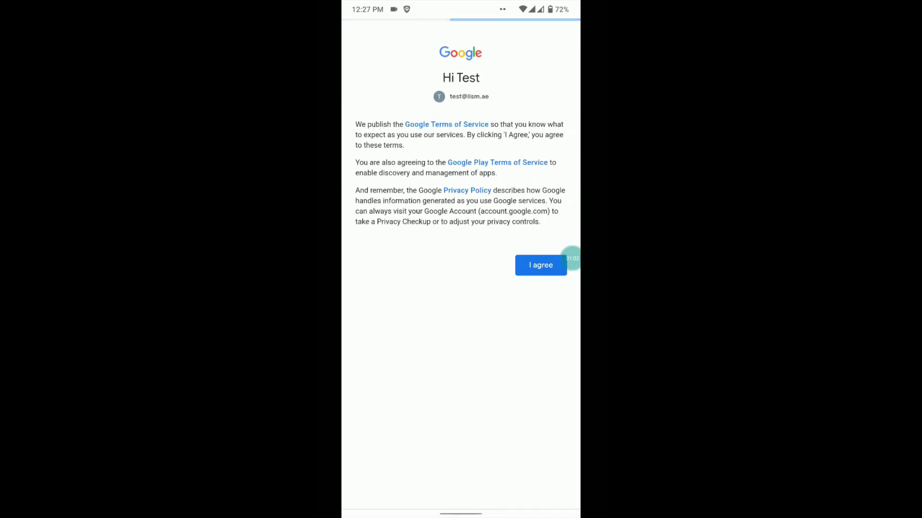
pyautogui.click(541, 265)
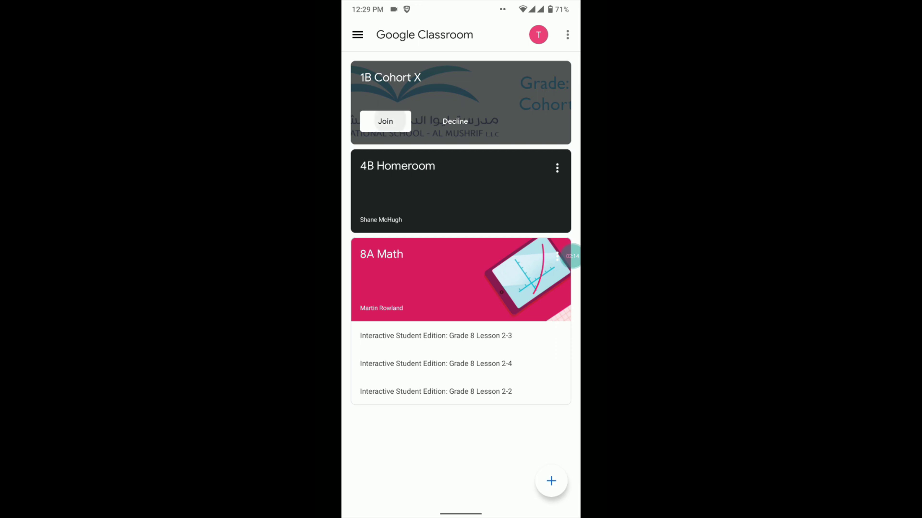
# Join 1B Cohort X and review the ورقة عمل.docx worksheet in the Social studies A assignment
pyautogui.click(385, 121)
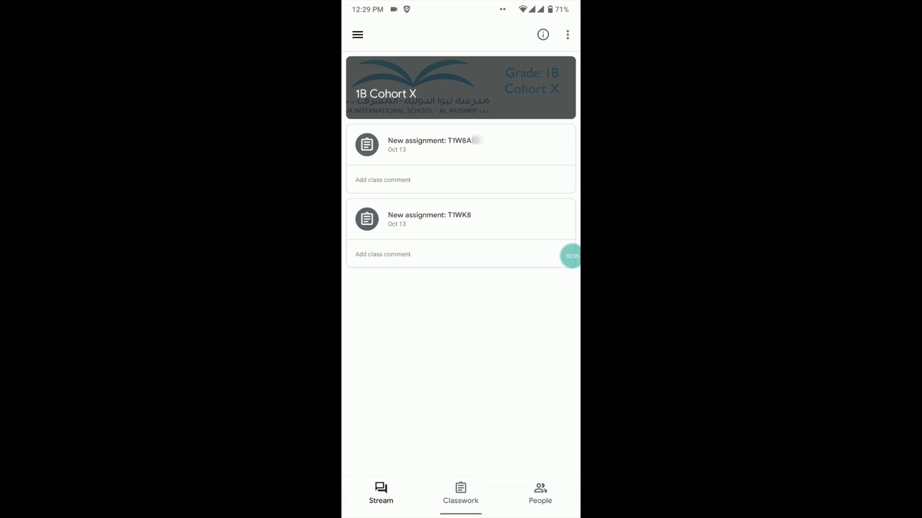
pyautogui.click(461, 494)
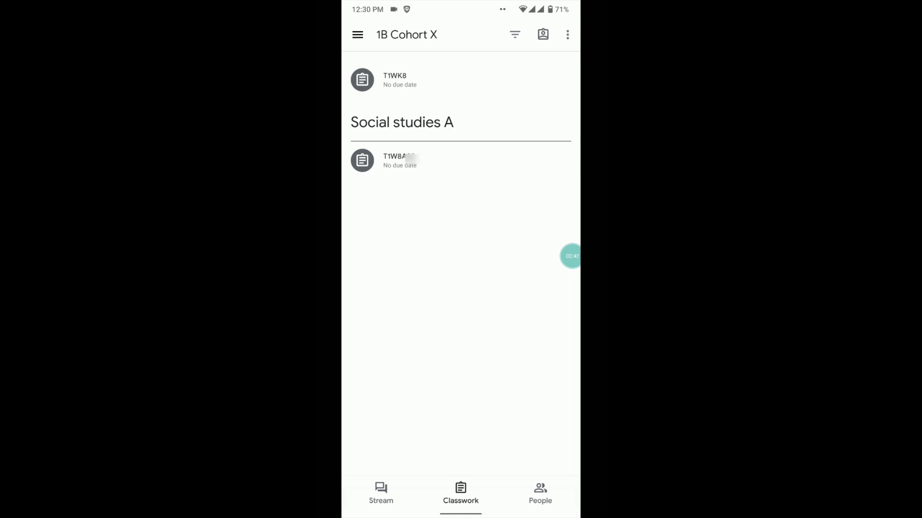
pyautogui.click(398, 161)
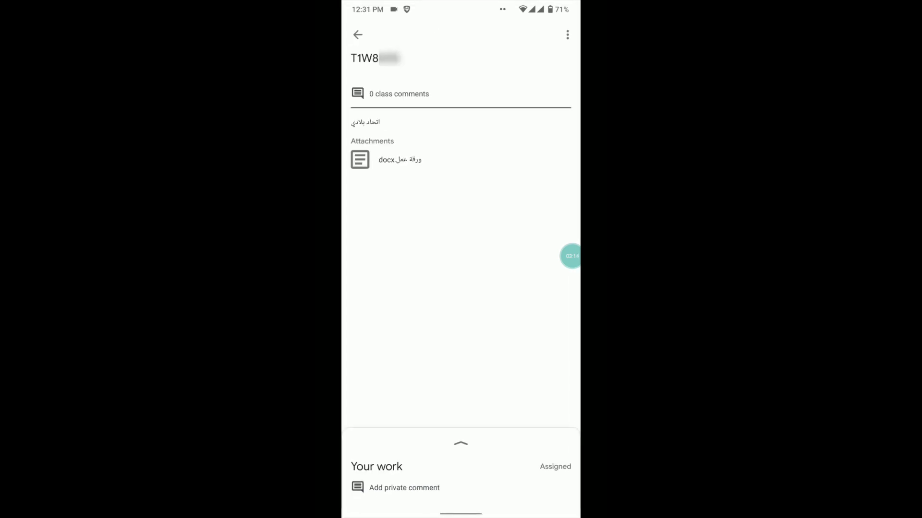
pyautogui.click(400, 160)
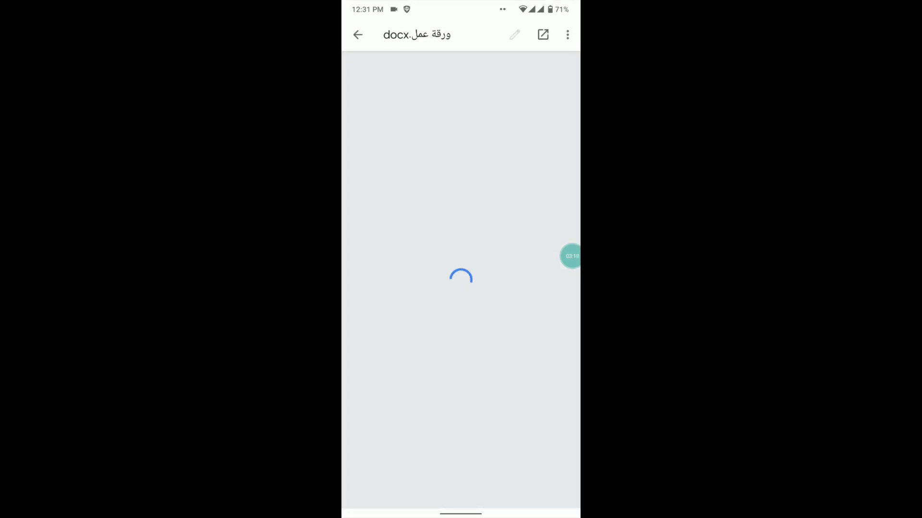
pyautogui.scroll(-2, 460, 231)
pyautogui.scroll(-3, 461, 231)
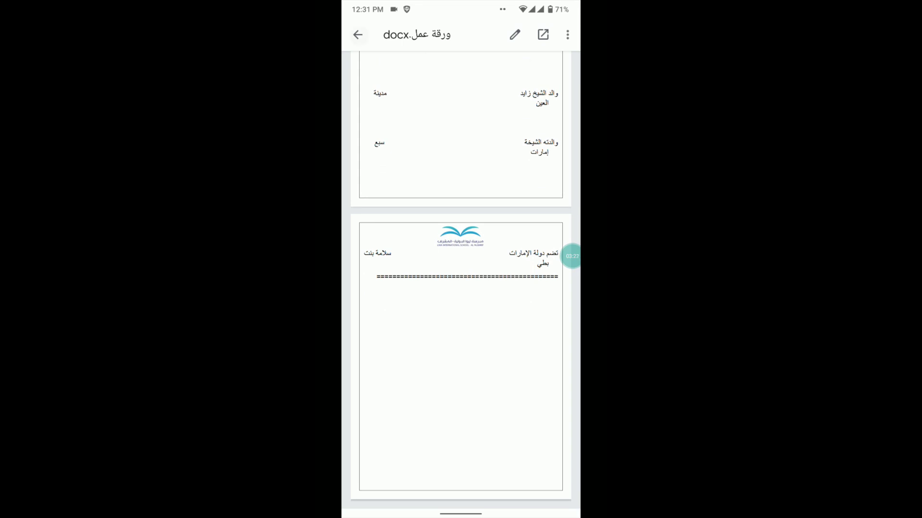
pyautogui.click(357, 35)
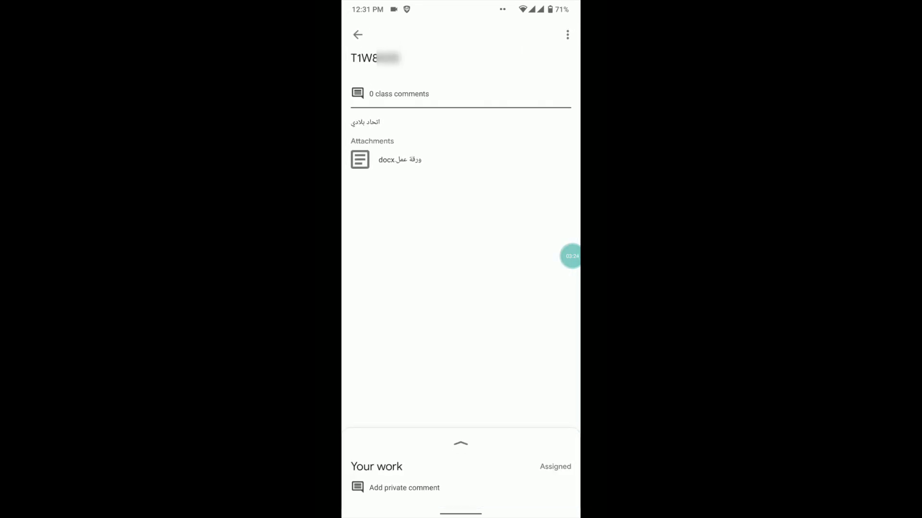
# Add IMG-20201022-WA0000.jpg under Your work and confirm Turn in for the assignment
pyautogui.click(460, 444)
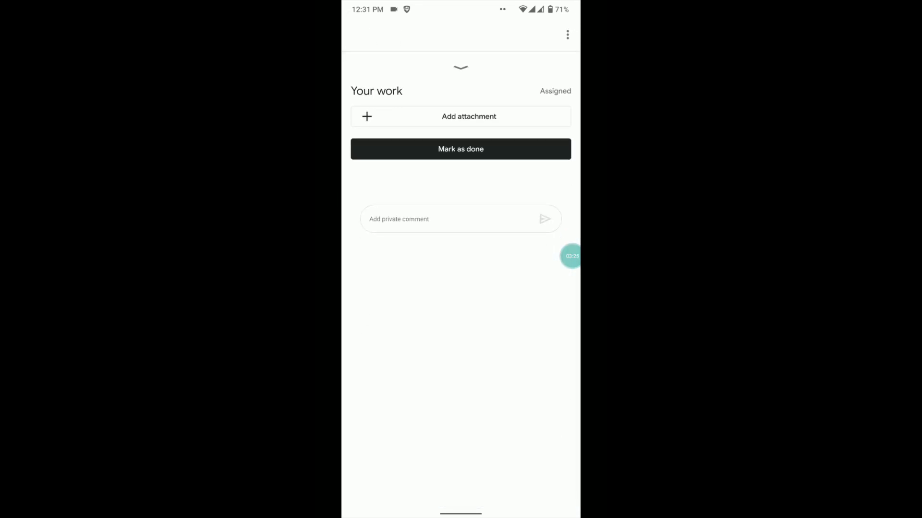
pyautogui.click(460, 116)
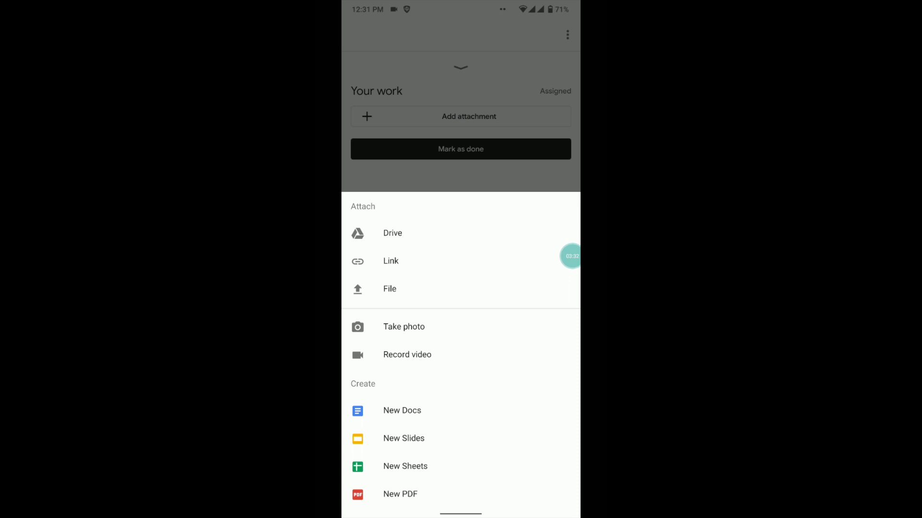
pyautogui.click(390, 289)
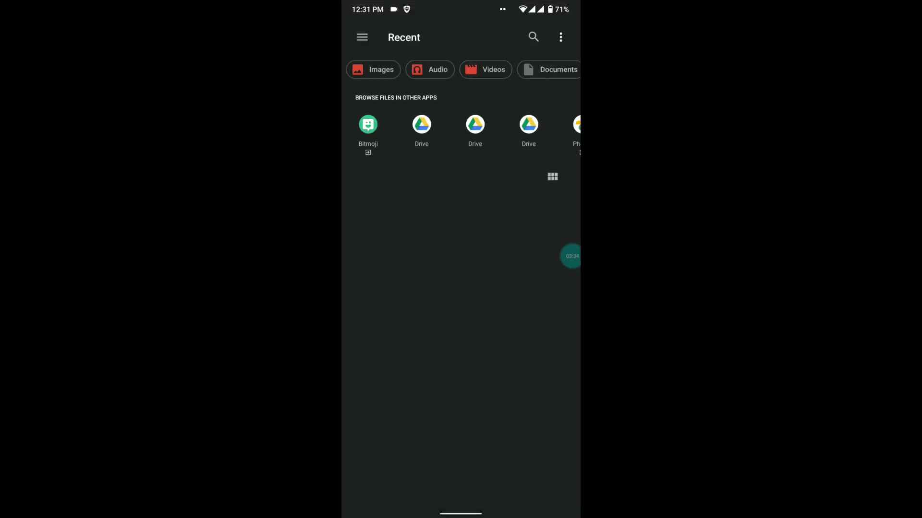
pyautogui.scroll(-1, 460, 288)
pyautogui.scroll(-5, 461, 288)
pyautogui.scroll(4, 461, 288)
pyautogui.scroll(2, 461, 288)
pyautogui.click(432, 207)
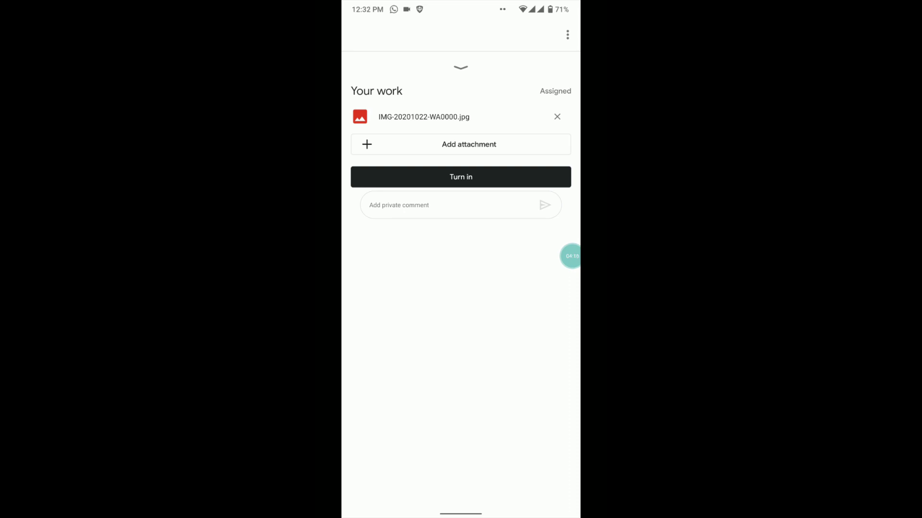
pyautogui.click(461, 176)
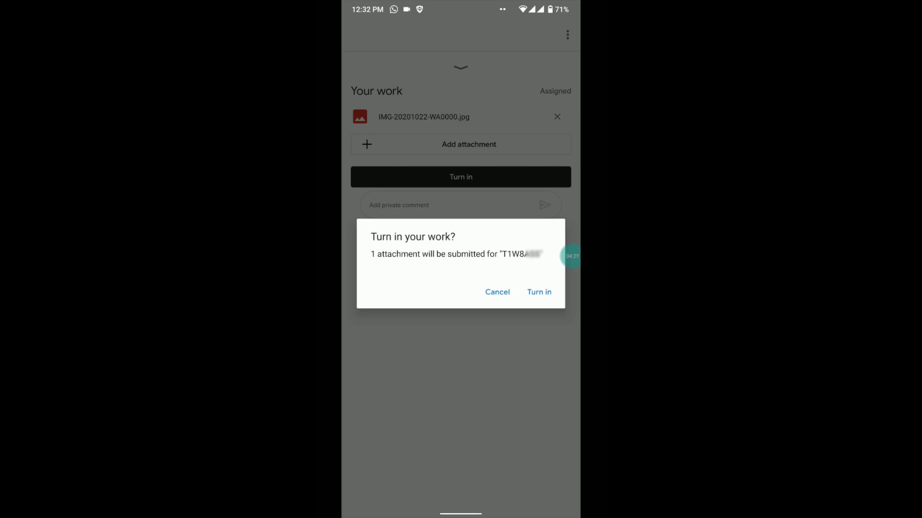
pyautogui.click(539, 292)
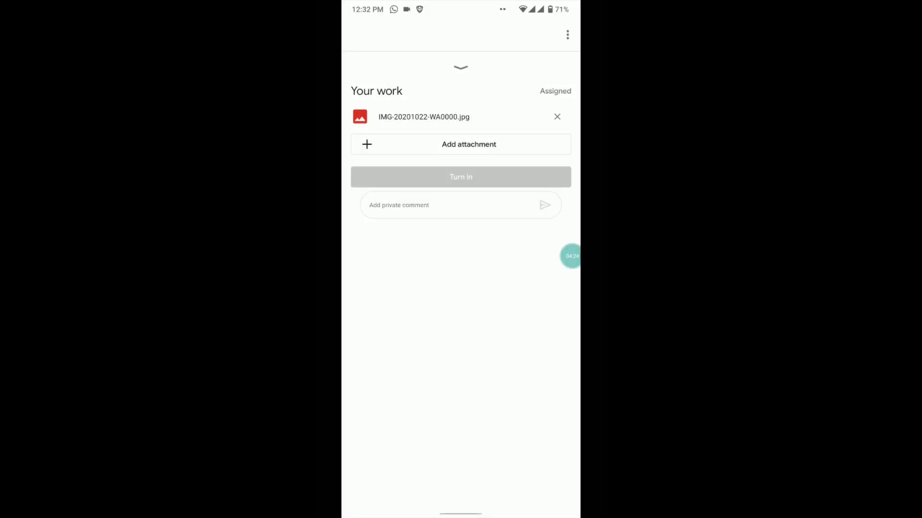